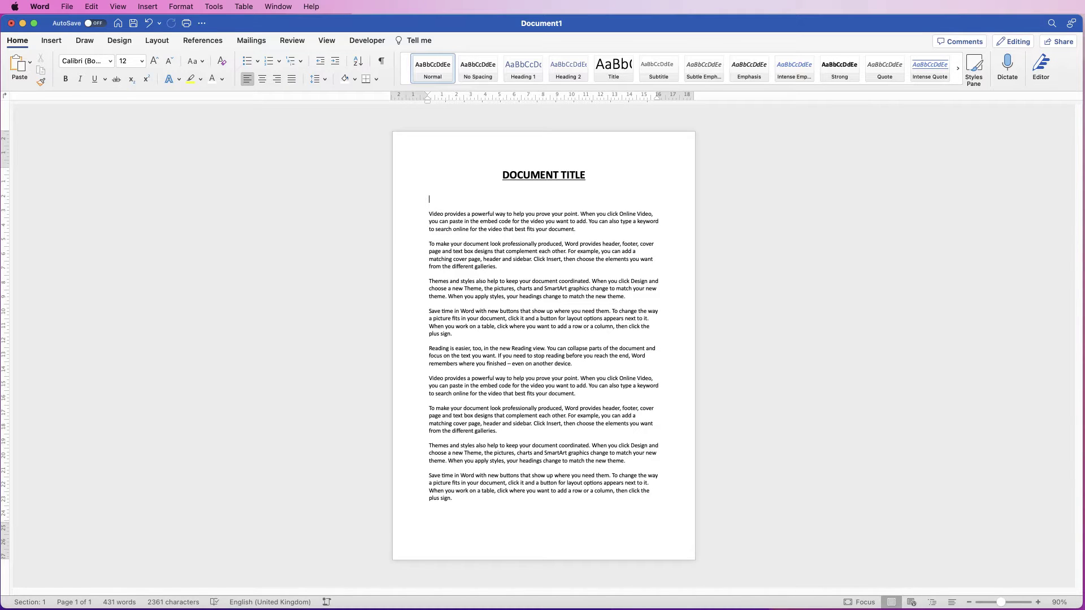
Select the body paragraphs and use Replace All to turn every single space into a triple space (422 replacements)
drag(455, 499, 447, 230)
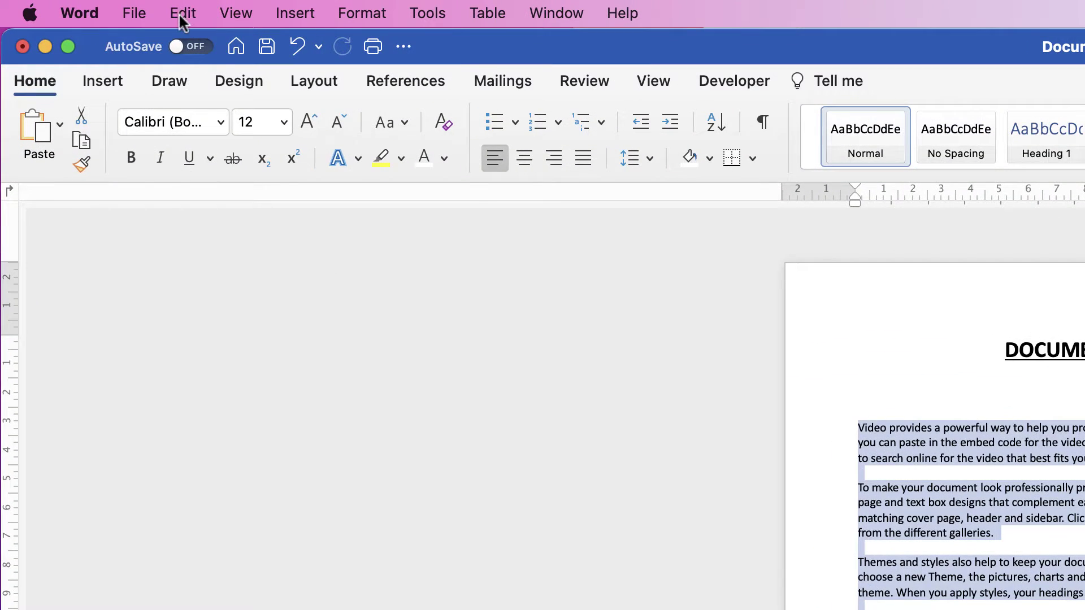
click(181, 15)
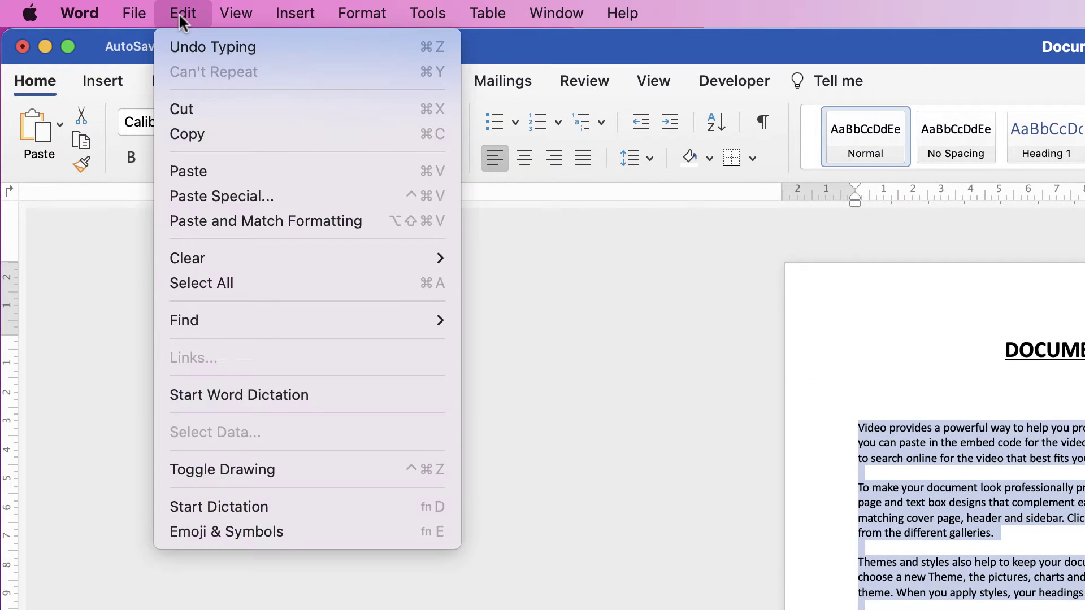
mouse_move(205, 322)
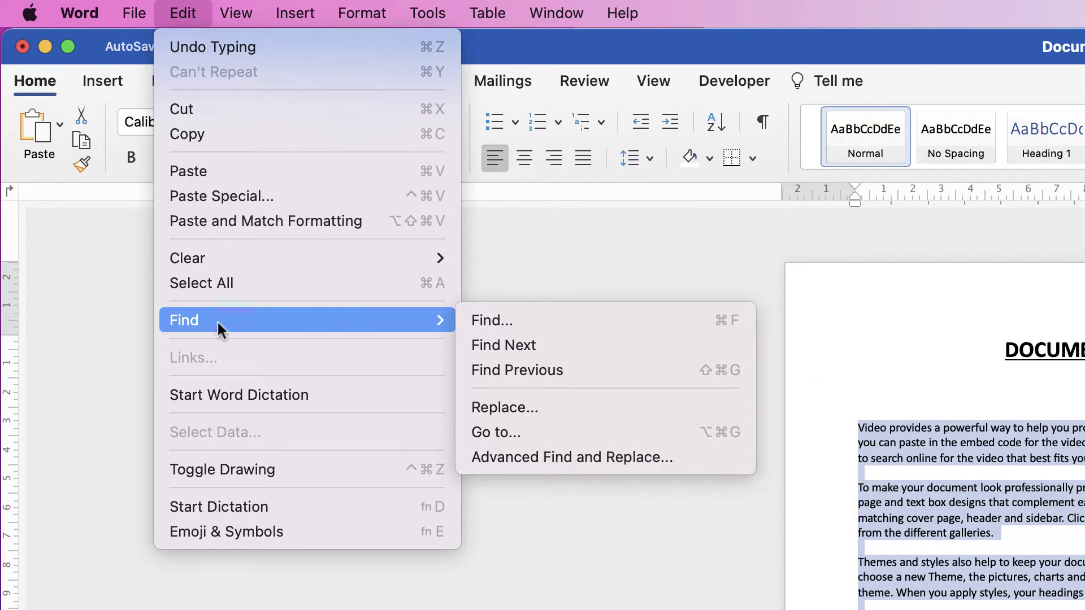
click(488, 408)
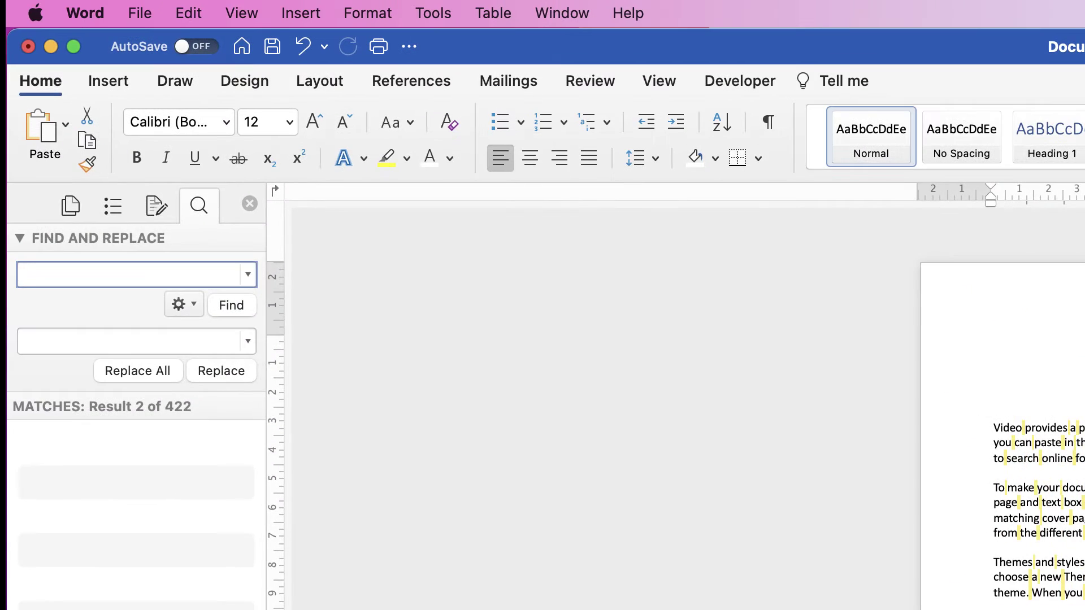
click(28, 340)
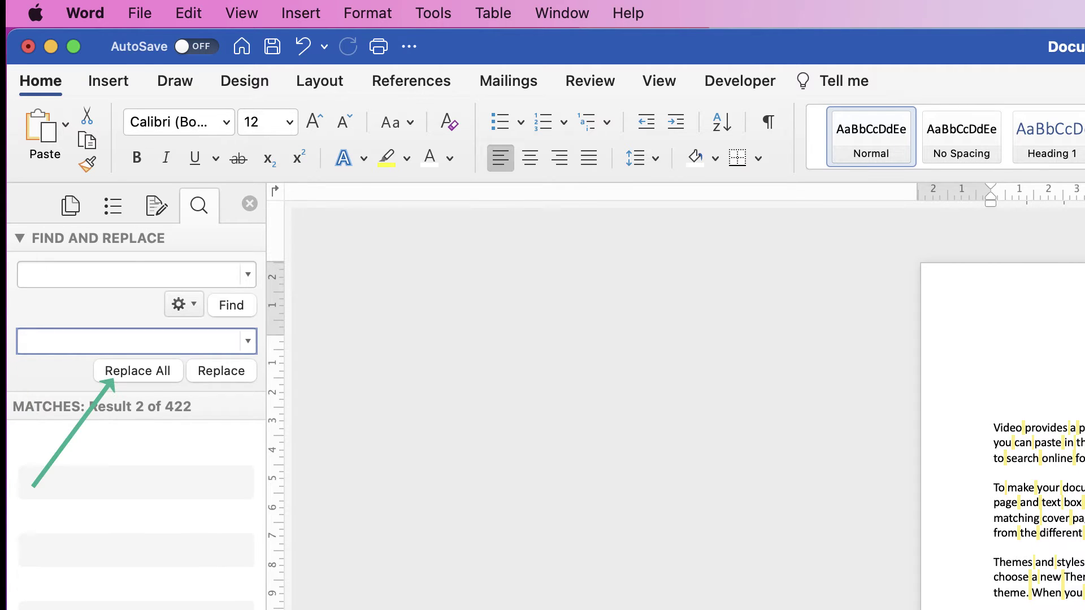
click(137, 370)
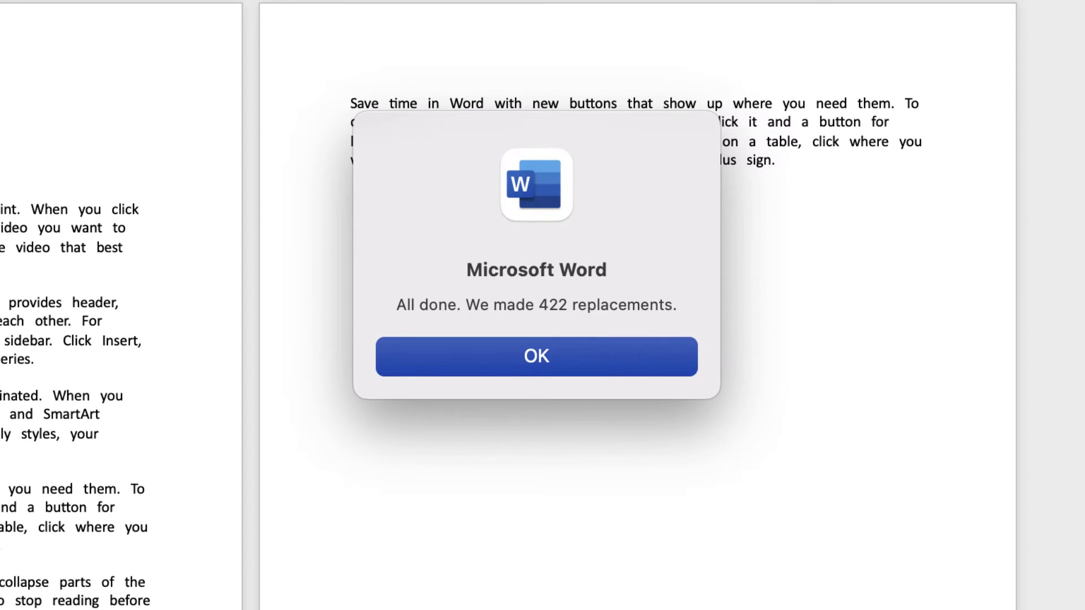
key(Return)
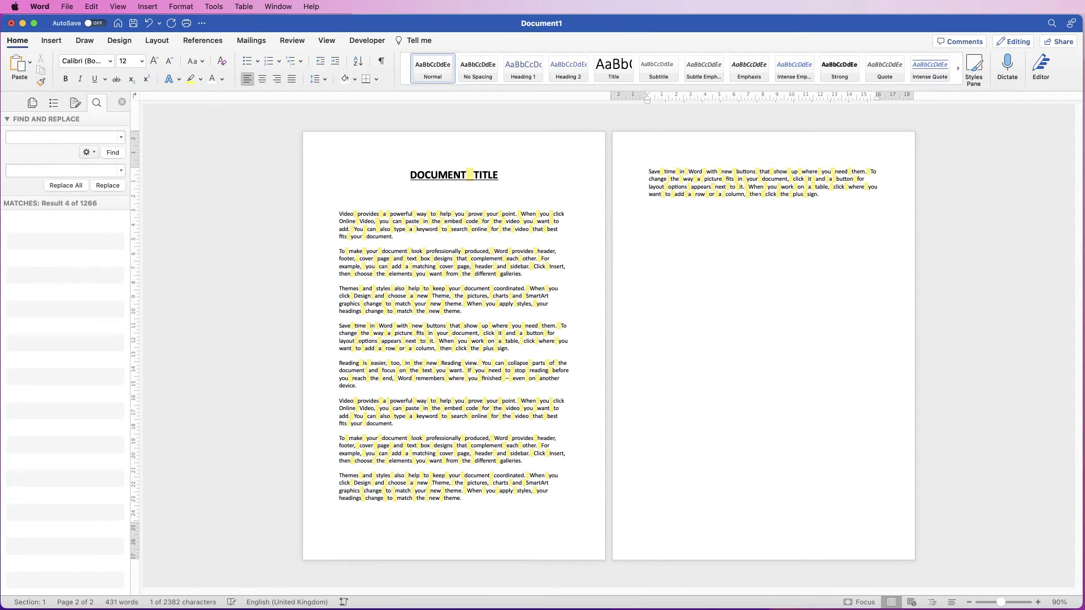
key(Return)
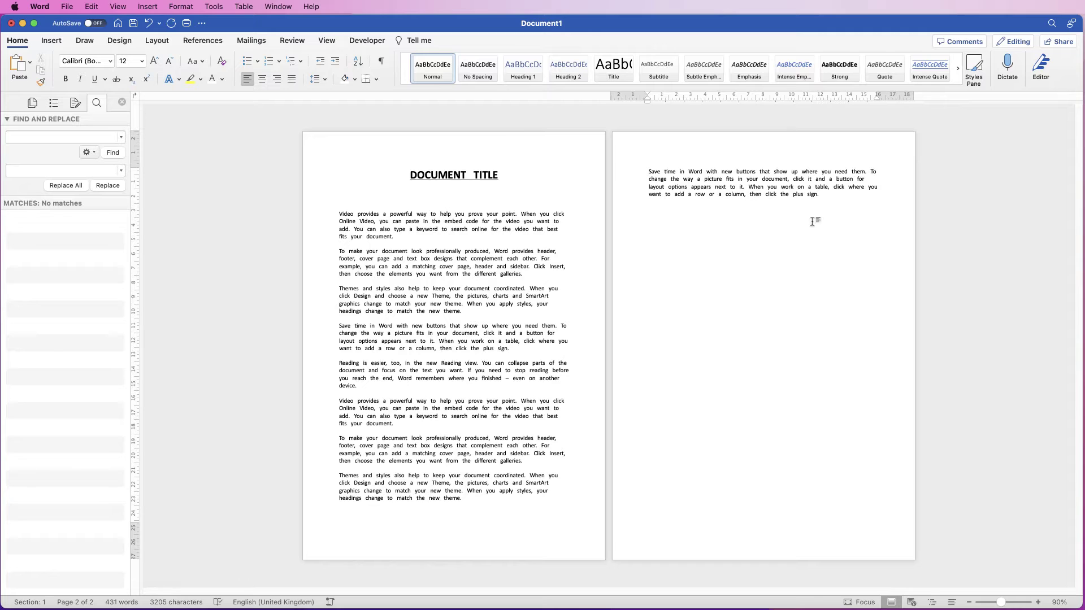
Set Expanded character spacing on the body text below the title in the Font dialog's Advanced tab
drag(824, 198, 341, 216)
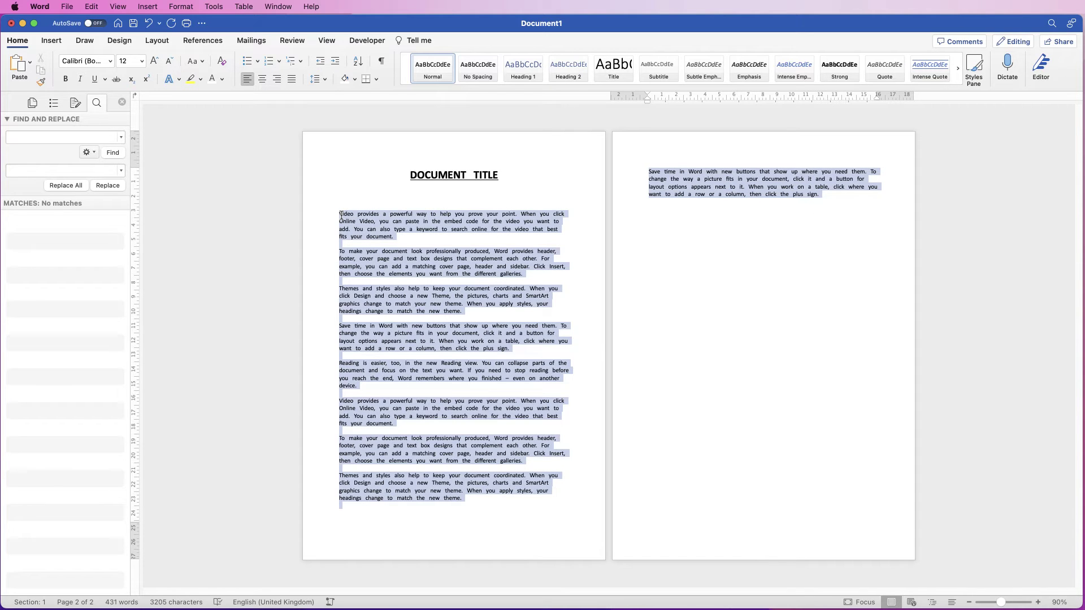
right_click(378, 223)
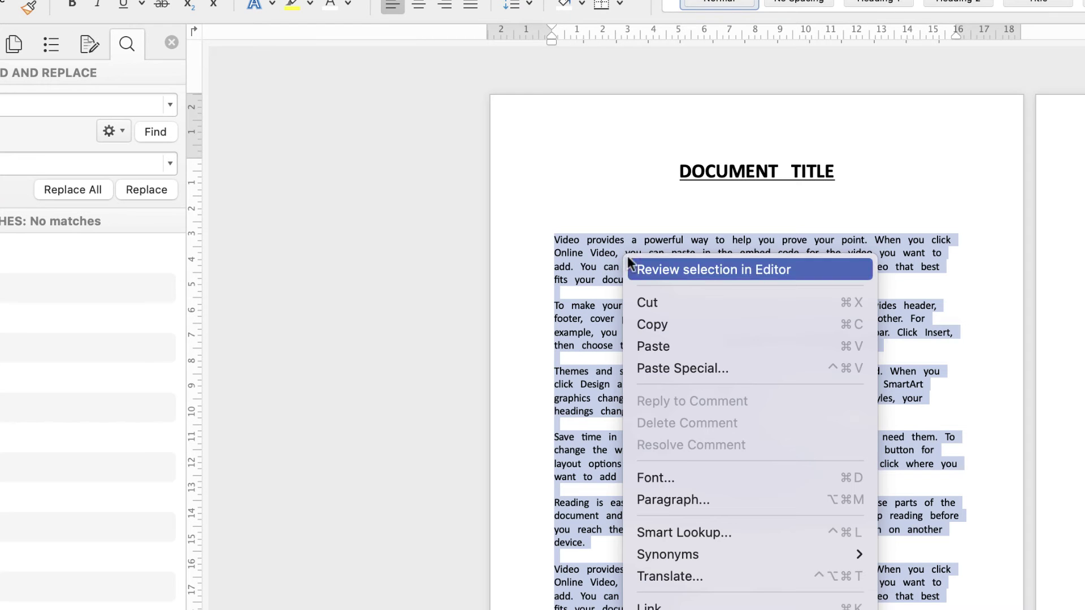
click(646, 478)
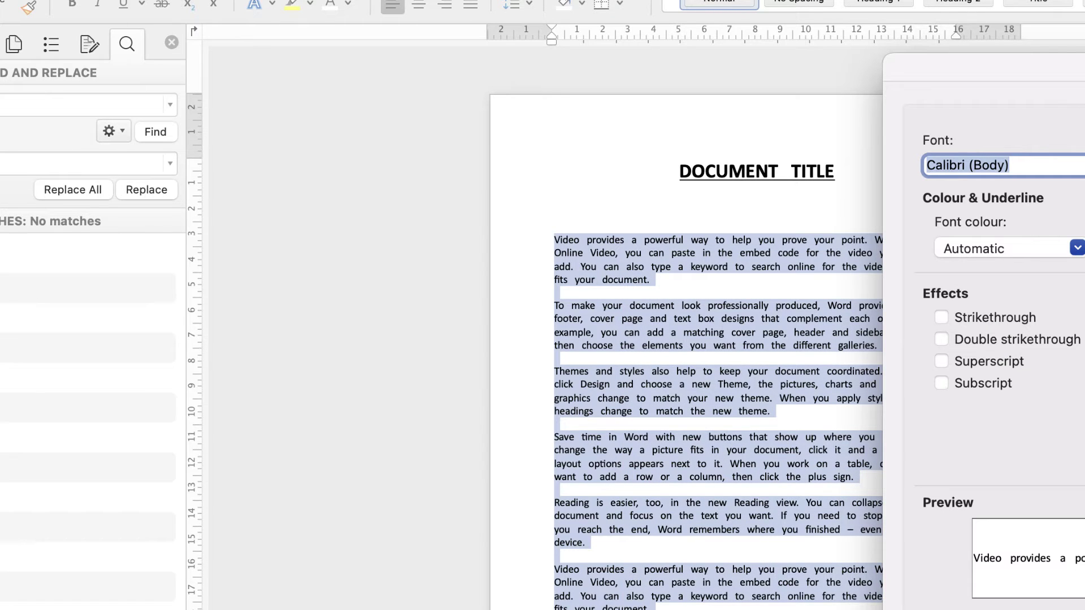
key(ctrl+Tab)
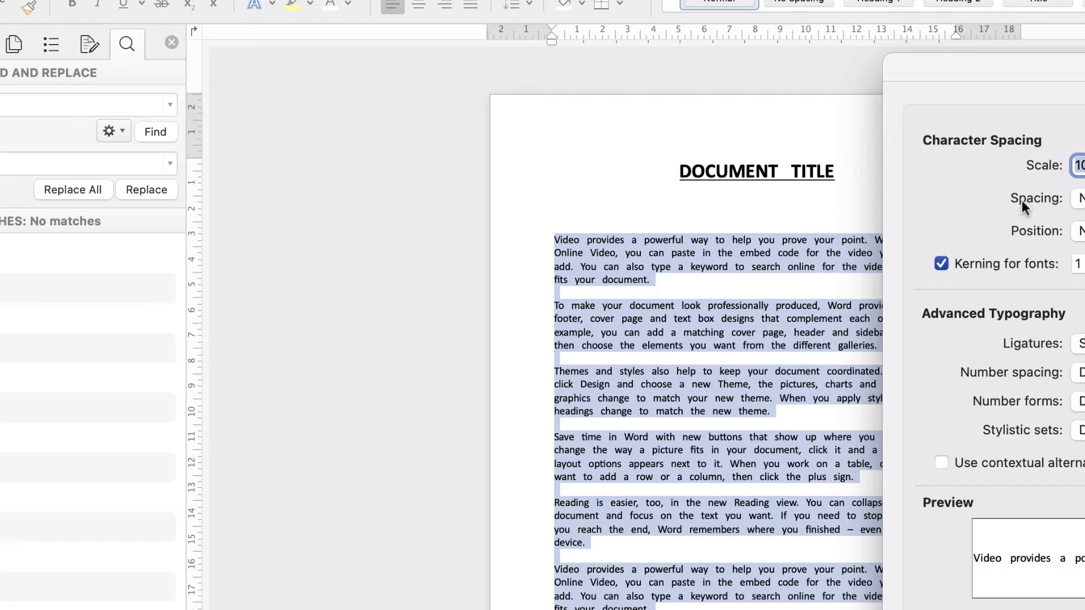
click(1080, 197)
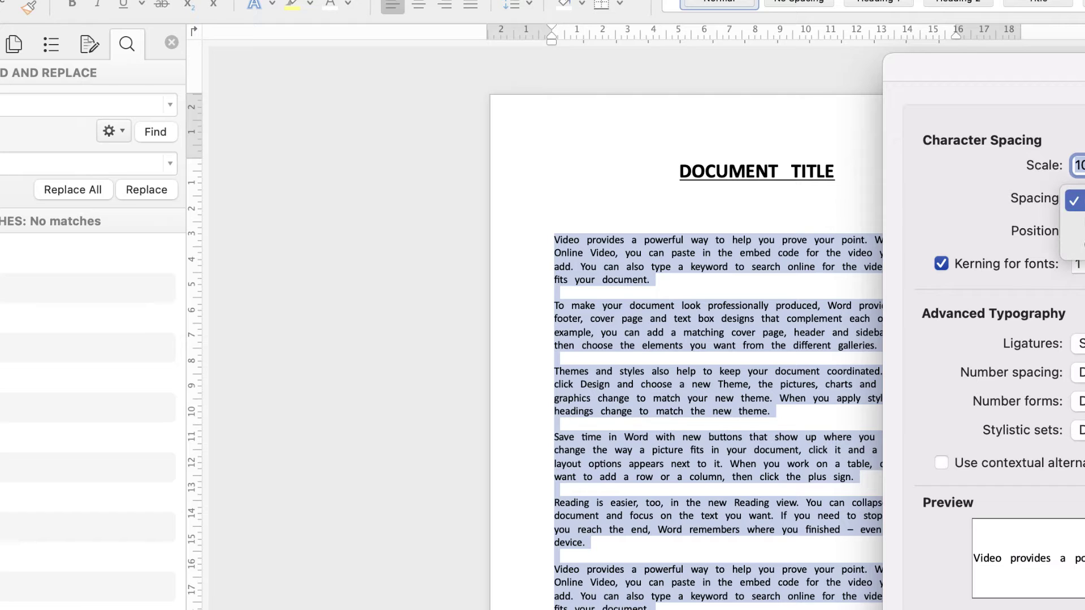
key(Return)
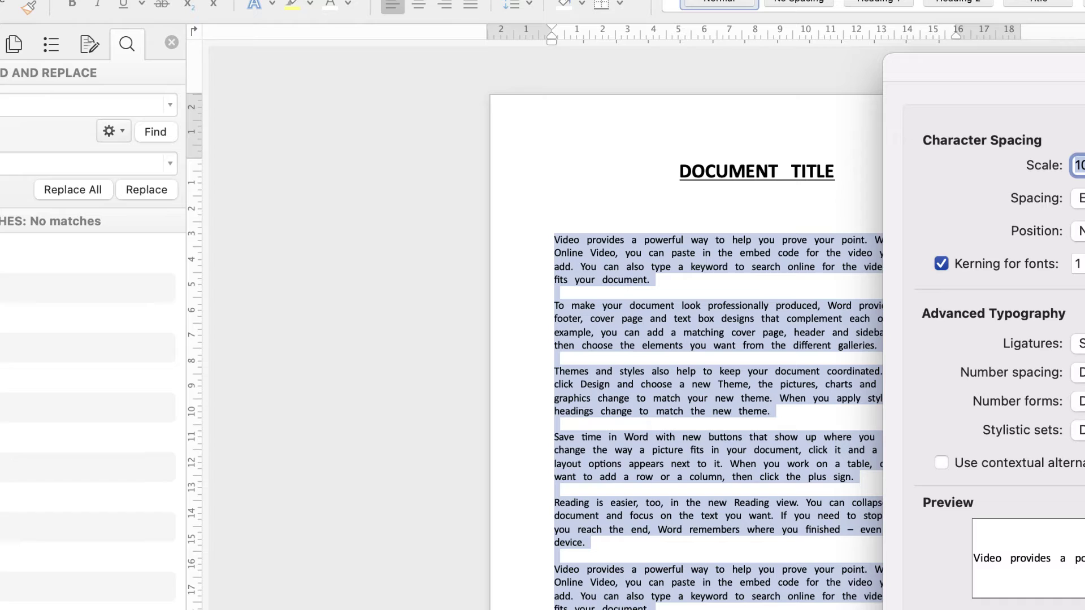
key(Tab)
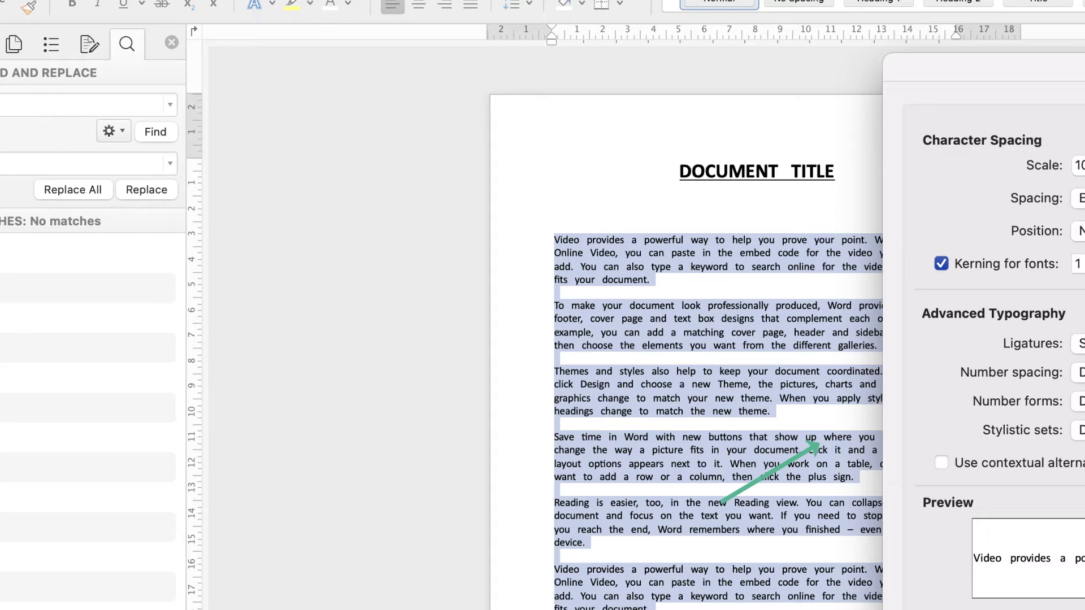
key(Return)
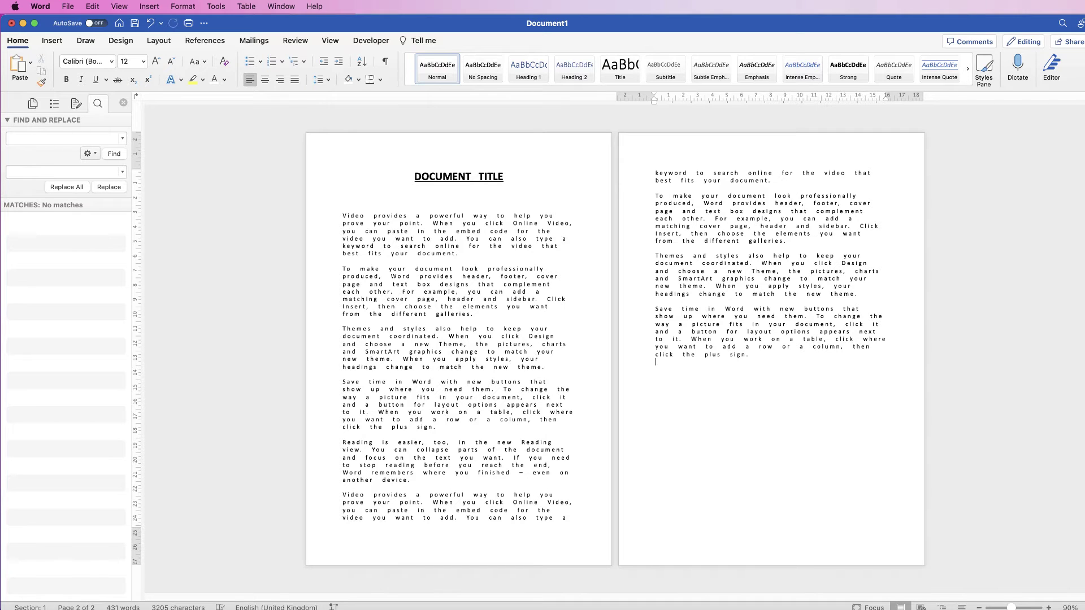
key(super+shift+End)
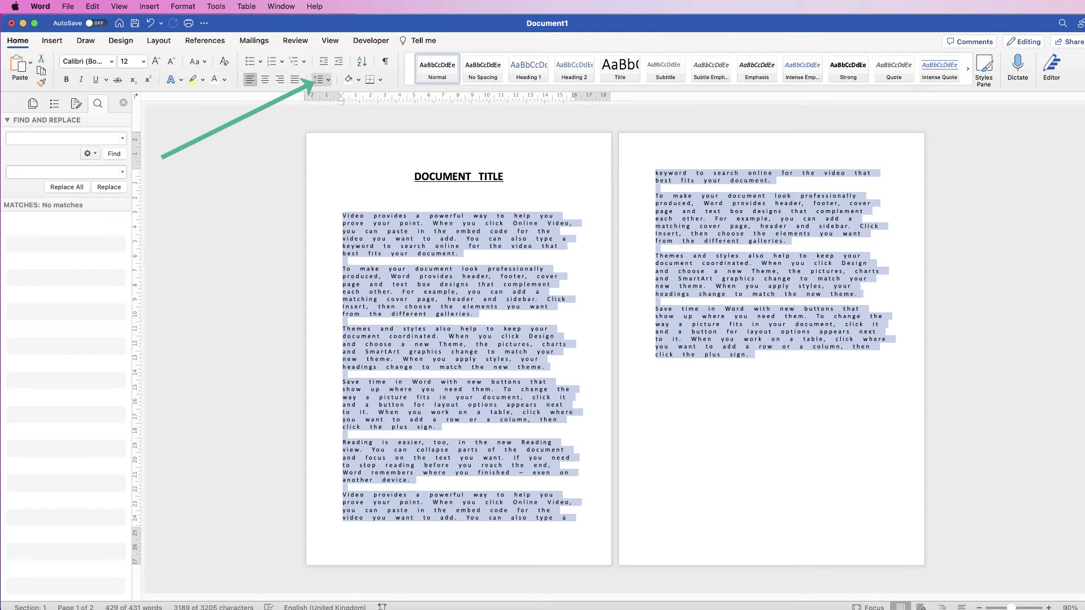
click(318, 79)
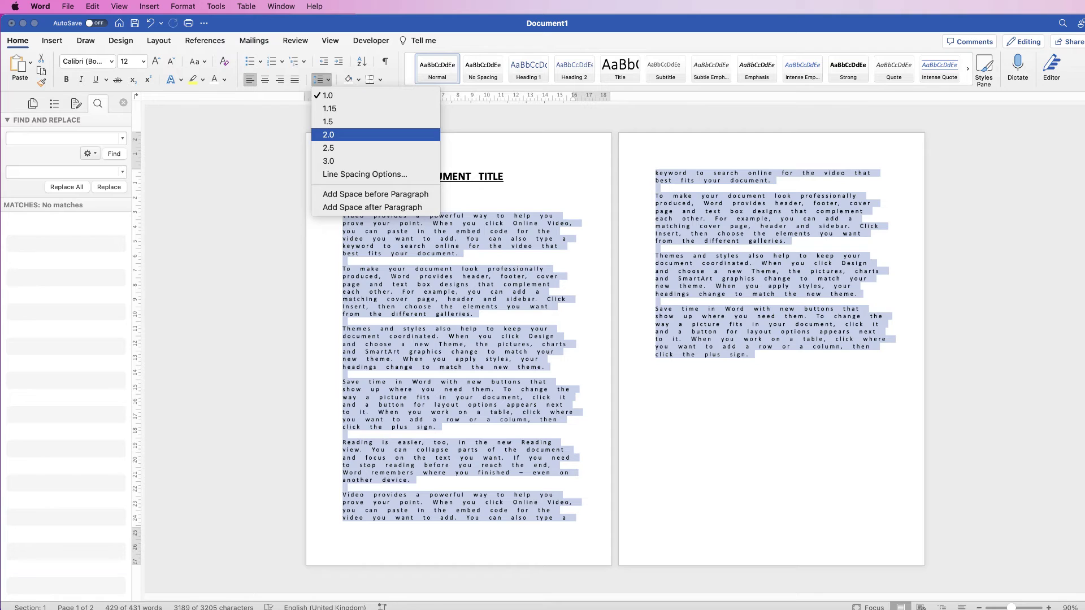
key(Return)
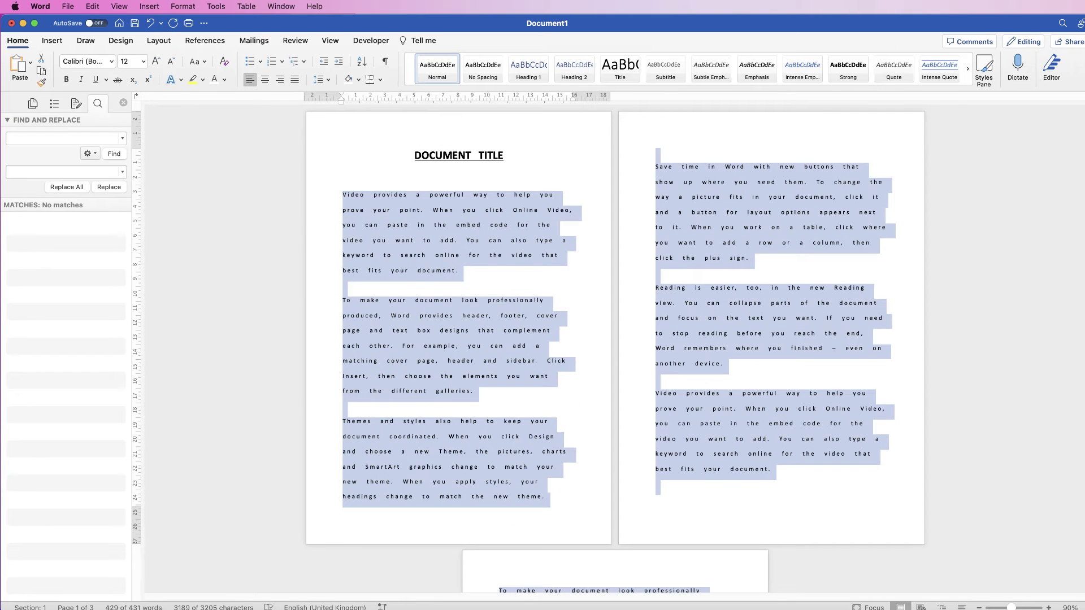
click(342, 179)
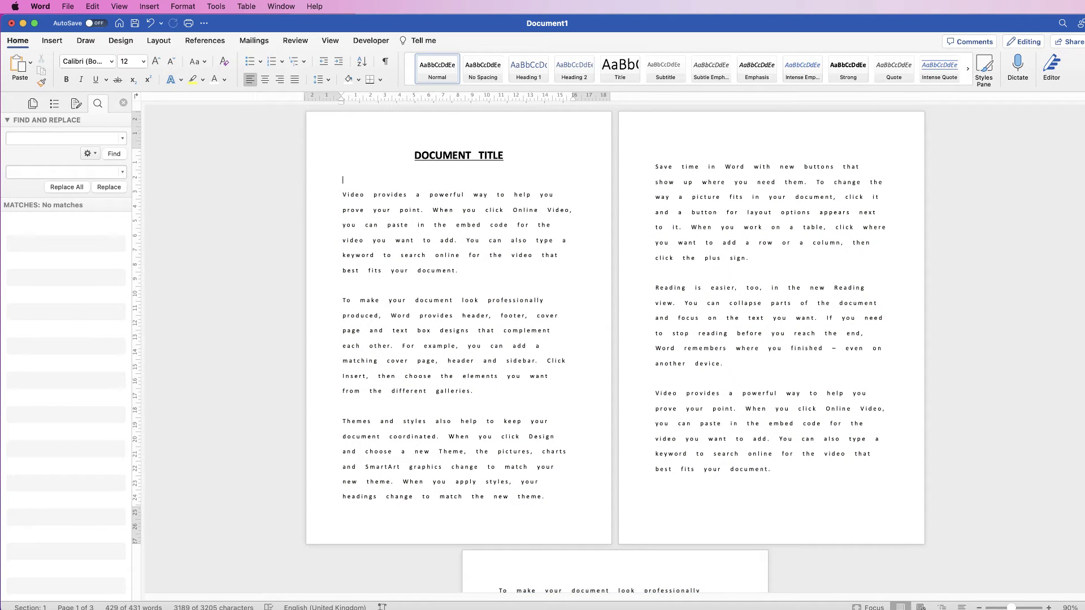
key(cmd+z)
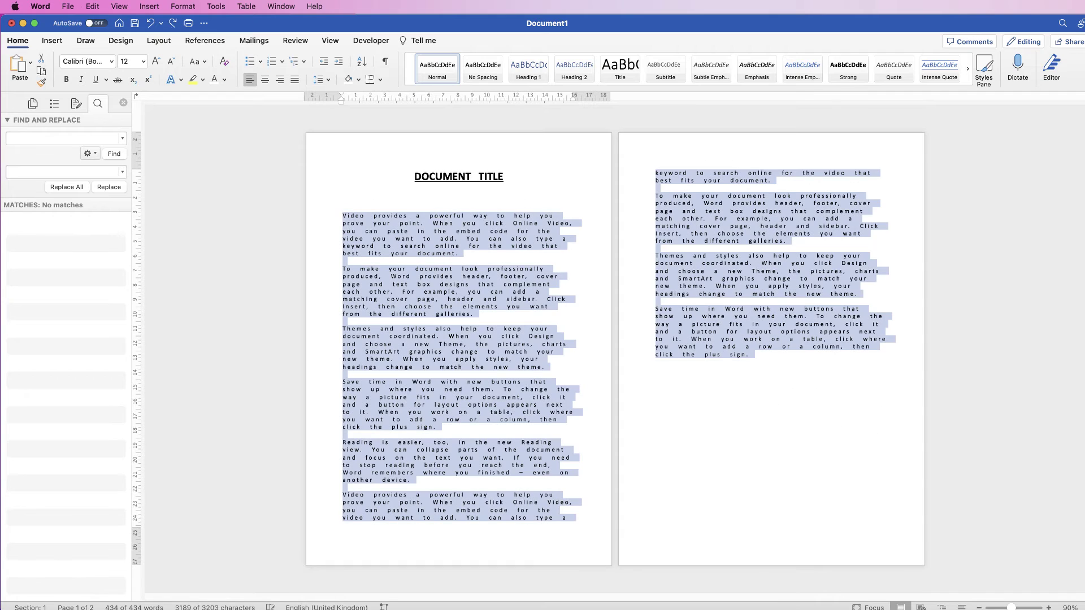
Set the body paragraphs' line spacing to Double in the Paragraph dialog, then deselect the text
click(328, 79)
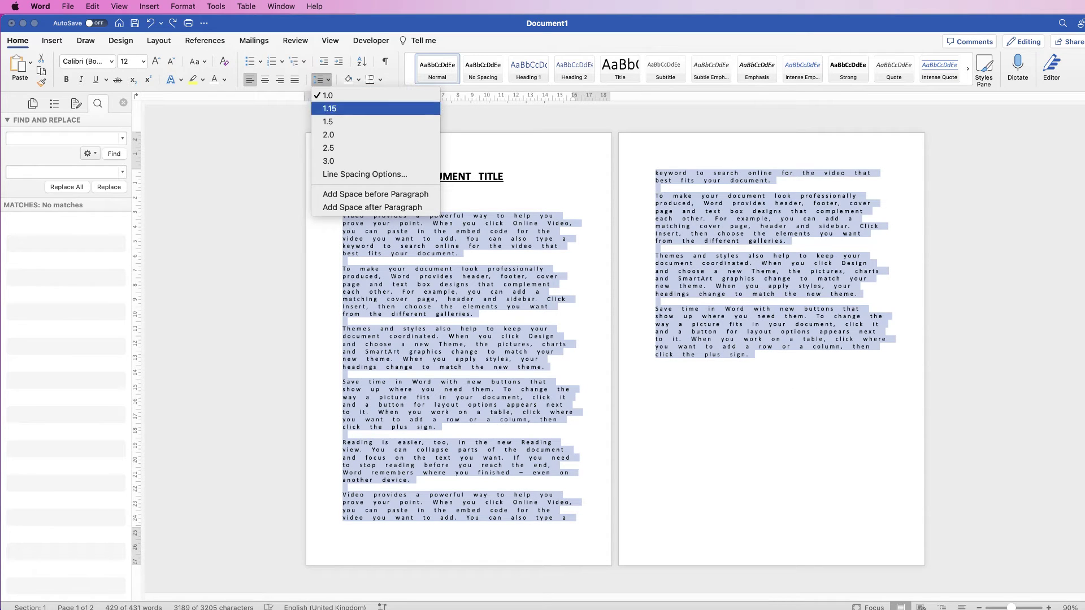
click(365, 174)
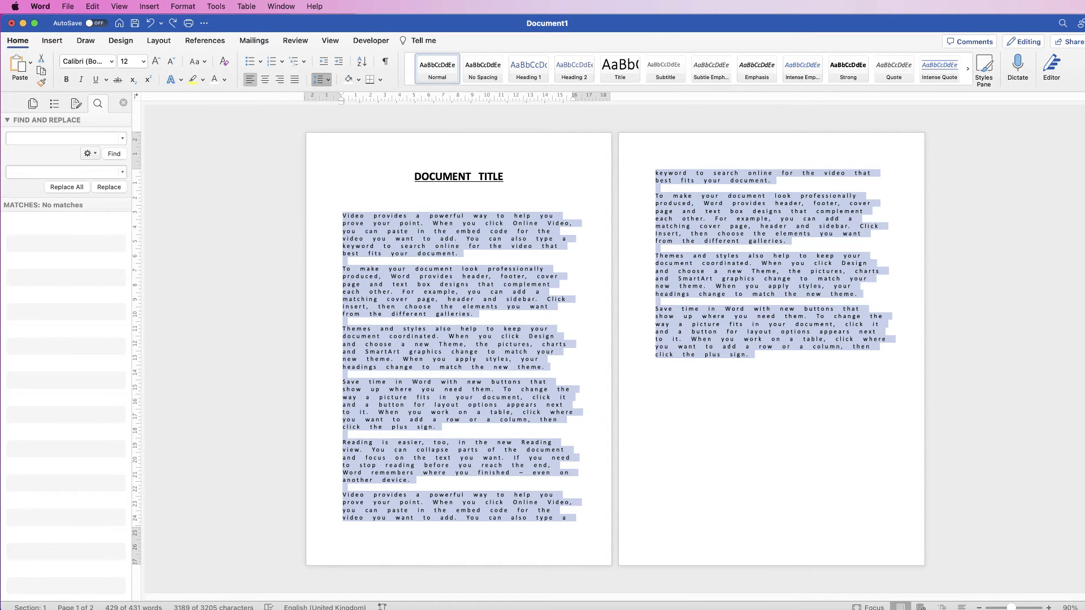
click(789, 348)
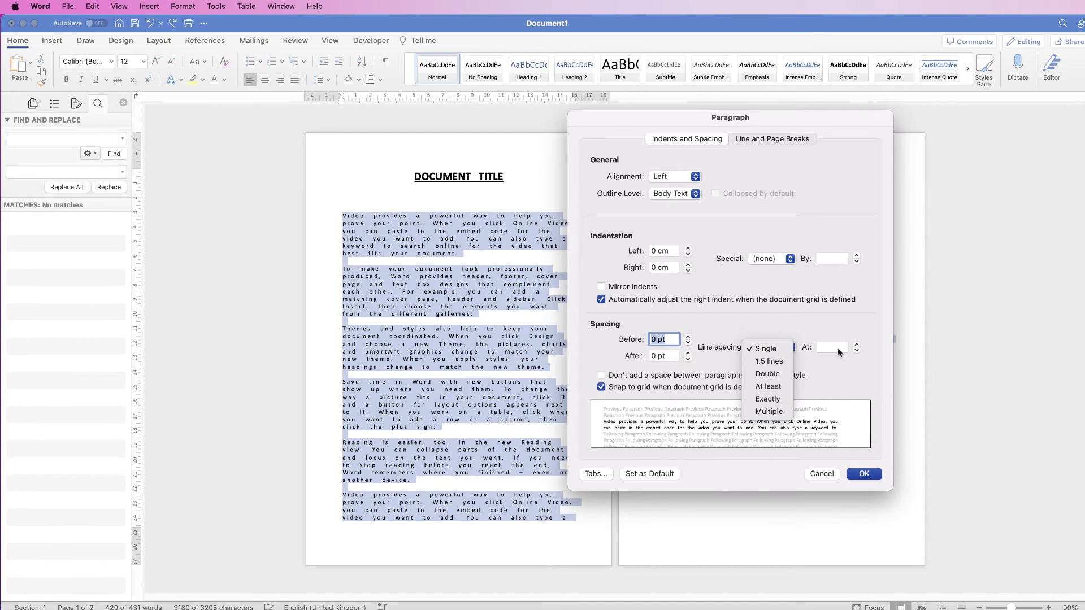
click(766, 374)
click(863, 475)
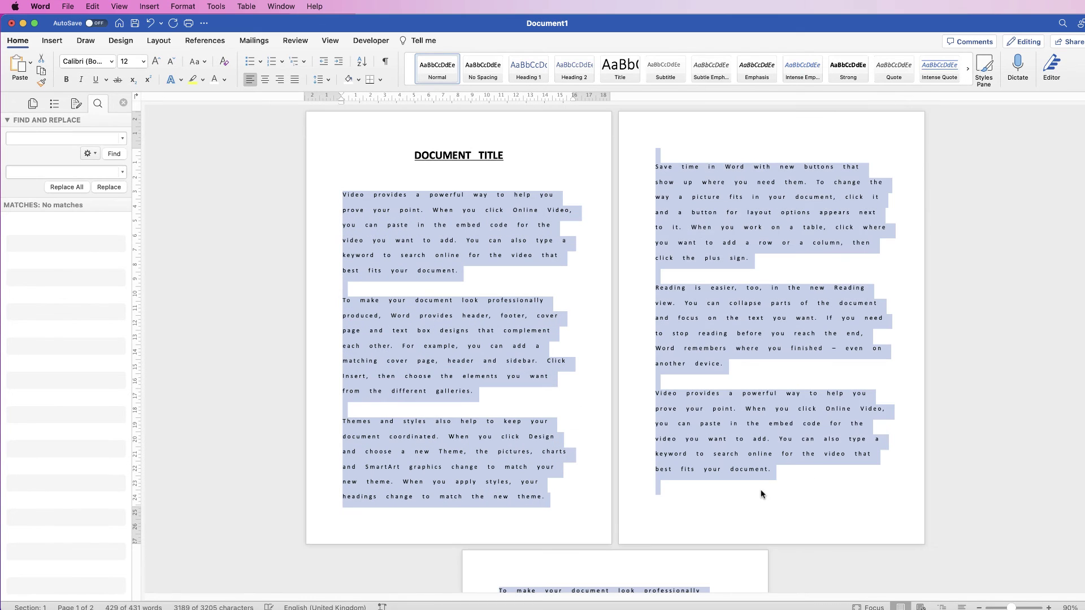
click(491, 172)
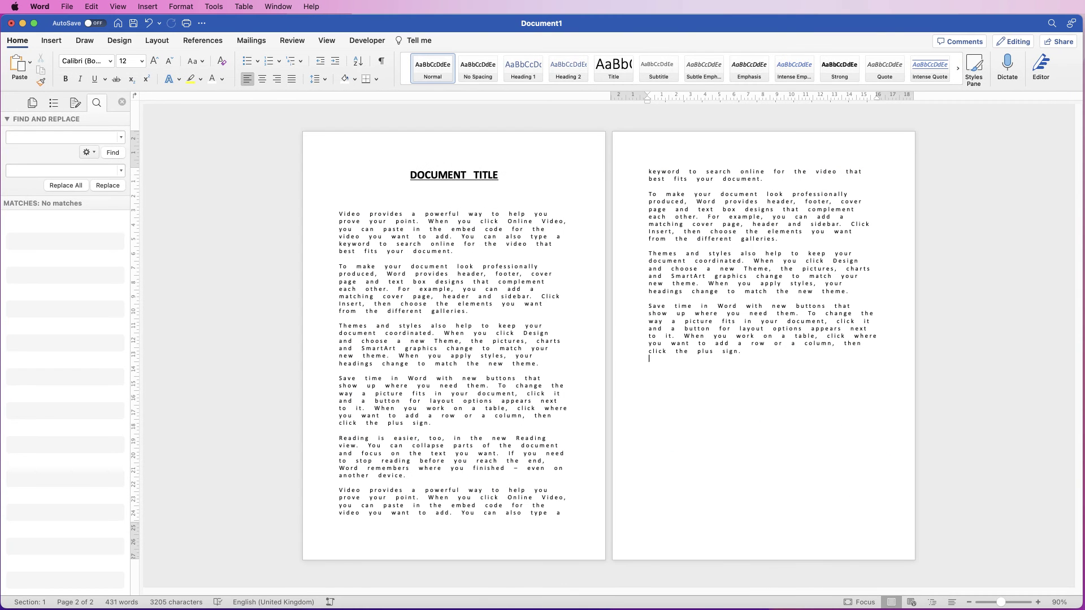
key(shift+alt+Up)
key(shift+alt+Up)
key(shift+alt+Up)
key(shift+alt+Up)
key(shift+alt+Up)
key(shift+alt+Up)
key(shift+alt+Up)
key(shift+alt+Up)
key(shift+alt+Up)
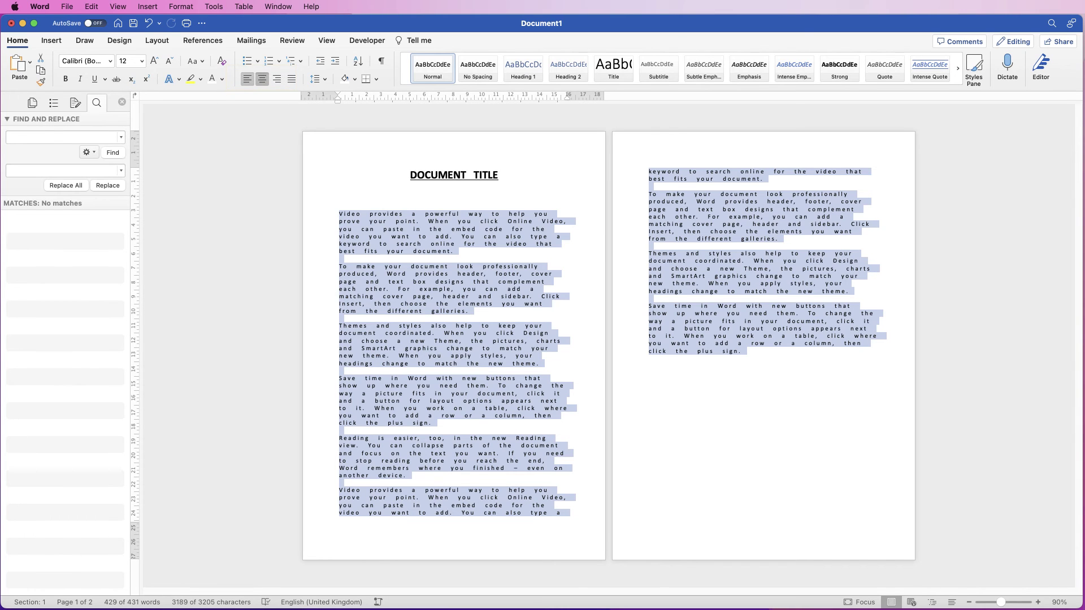
key(super+e)
key(super+r)
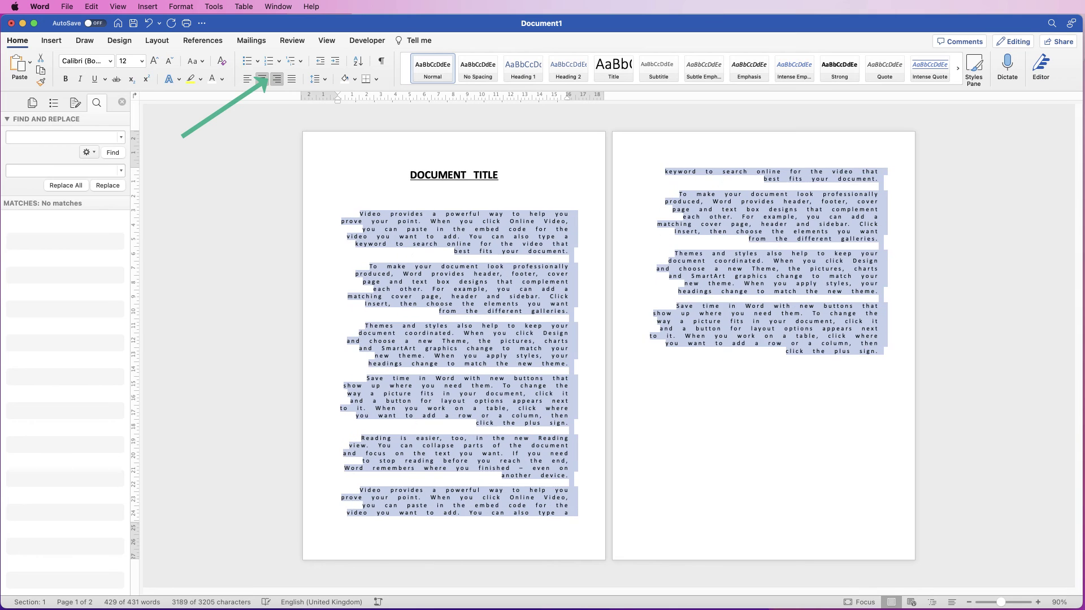
key(super+j)
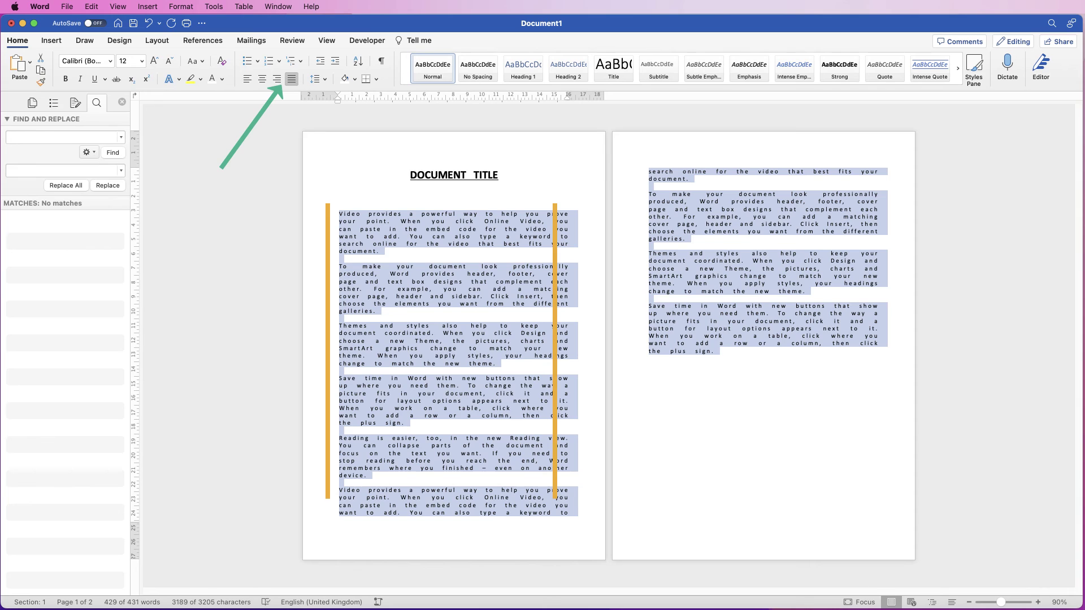
click(498, 175)
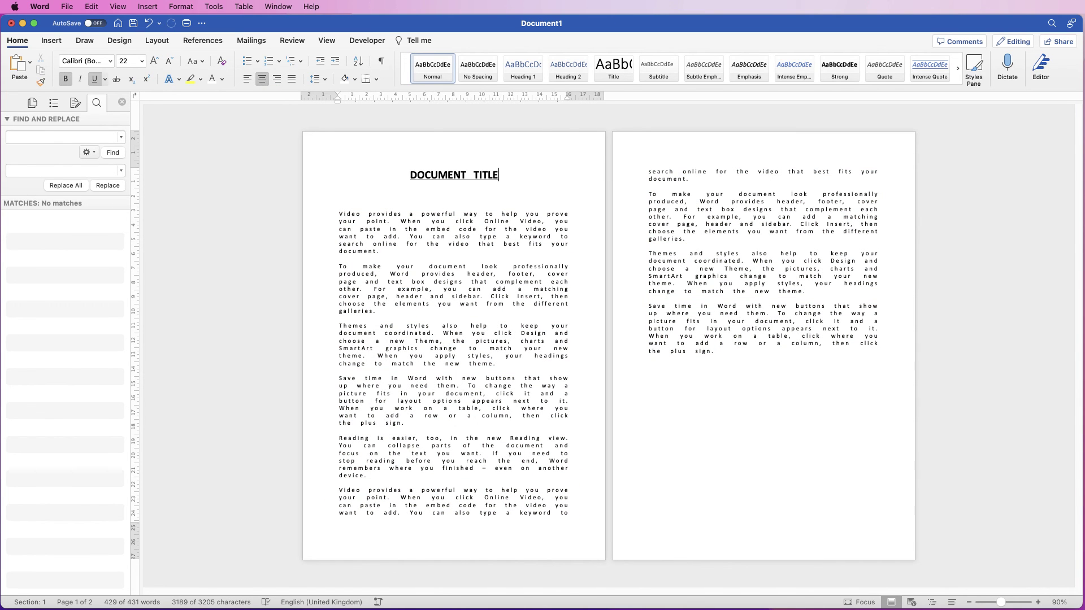
key(super+z)
click(702, 423)
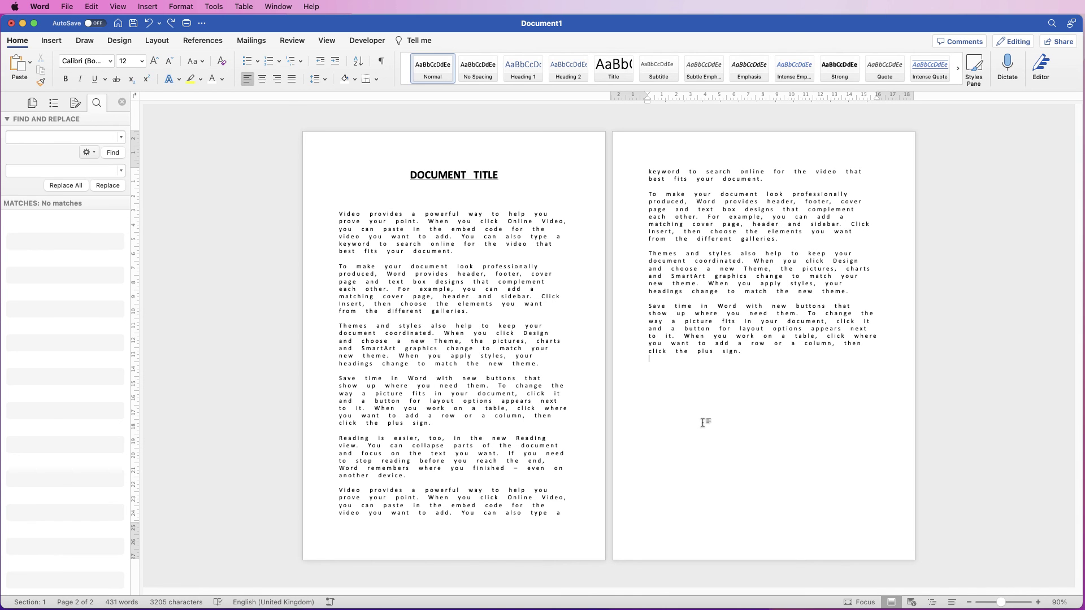